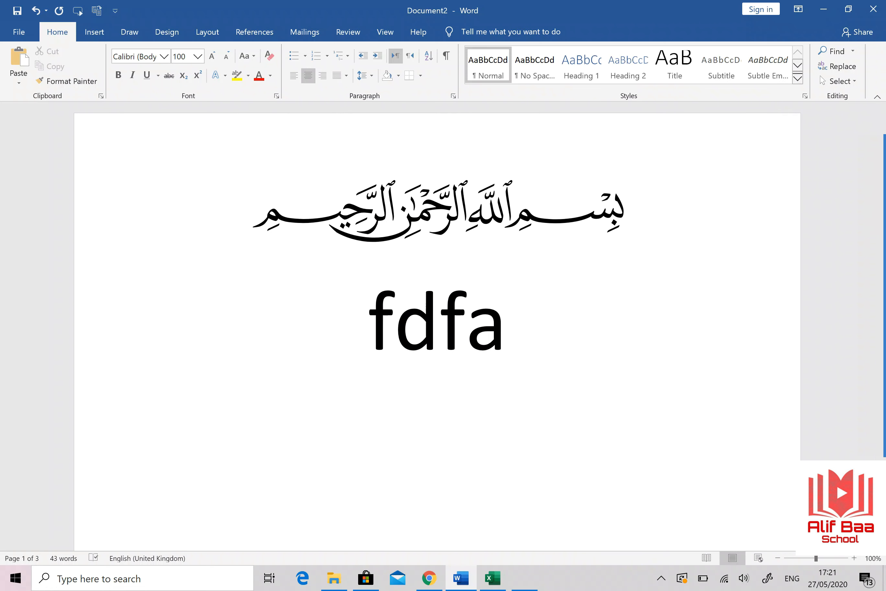
Step: Convert the code fdfa below the Bismillah line into its Arabic ligature, undo the conversion and redo it
key(alt+x)
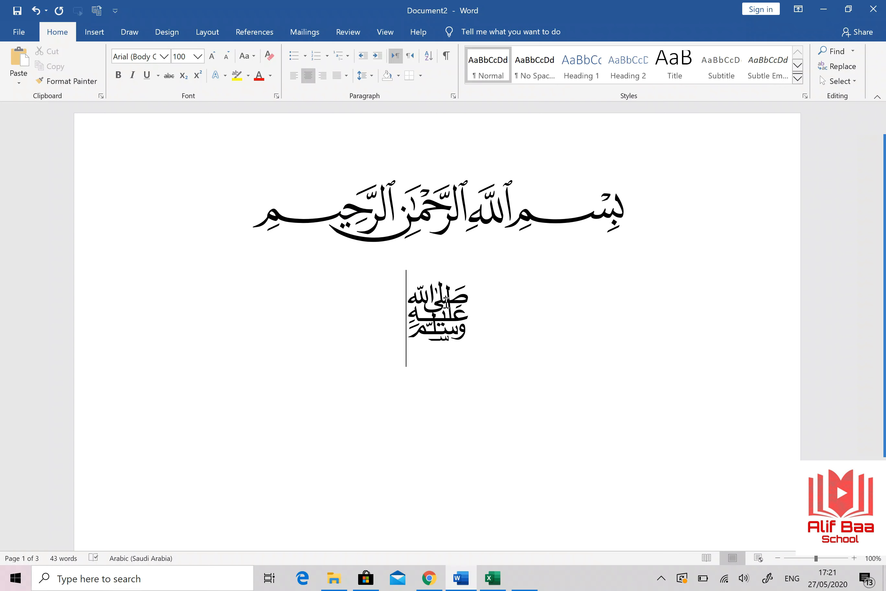
key(ctrl+z)
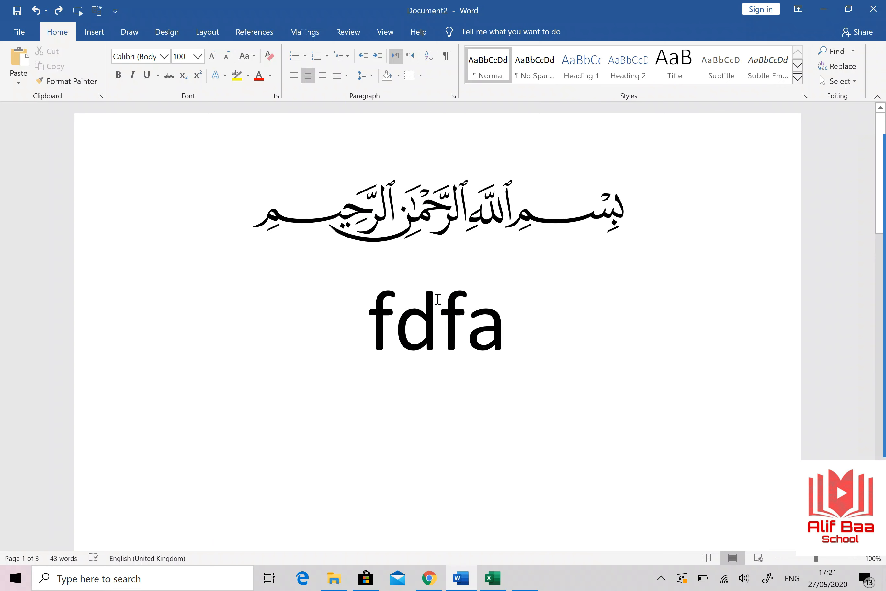
click(58, 11)
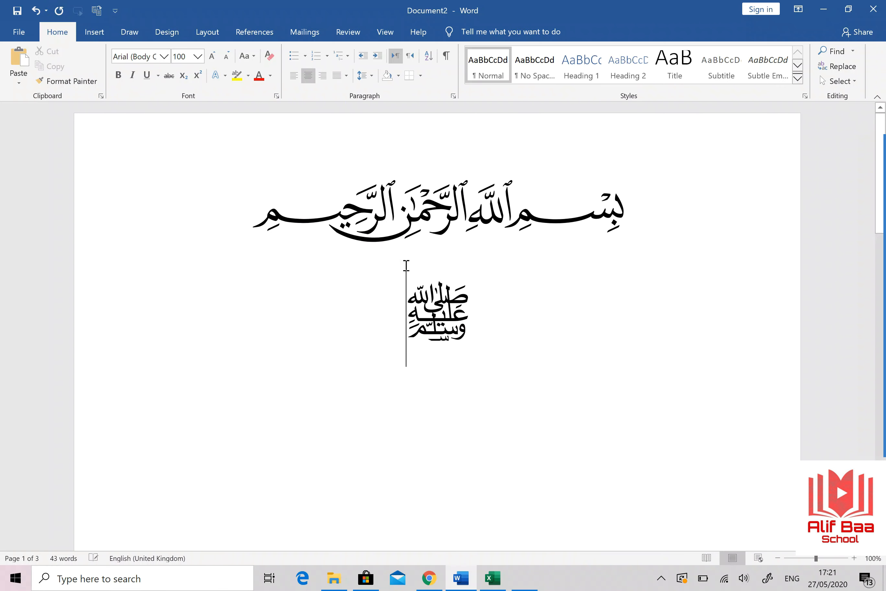
Step: Select the ligature below the Bismillah line and browse the fonts for it without applying one
drag(405, 293, 484, 315)
click(462, 309)
double_click(452, 311)
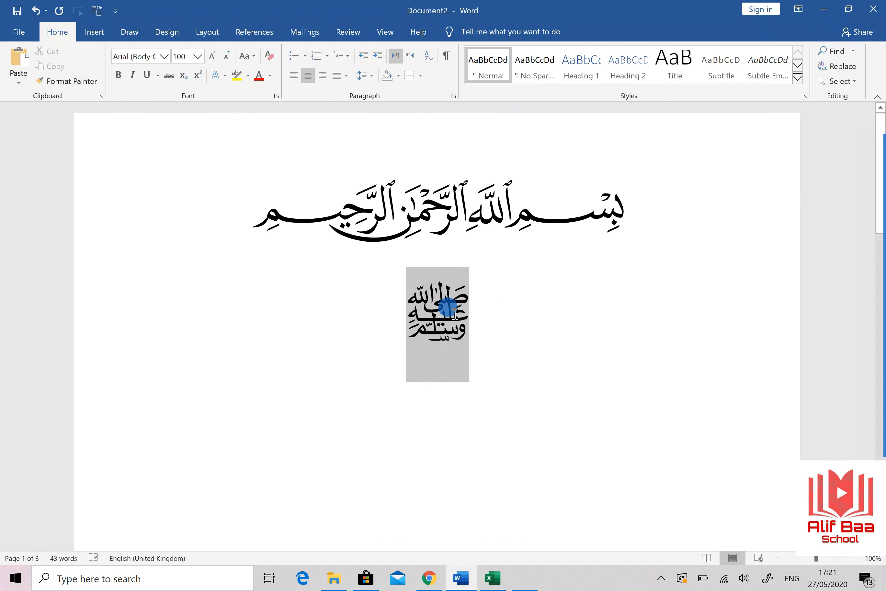
click(164, 56)
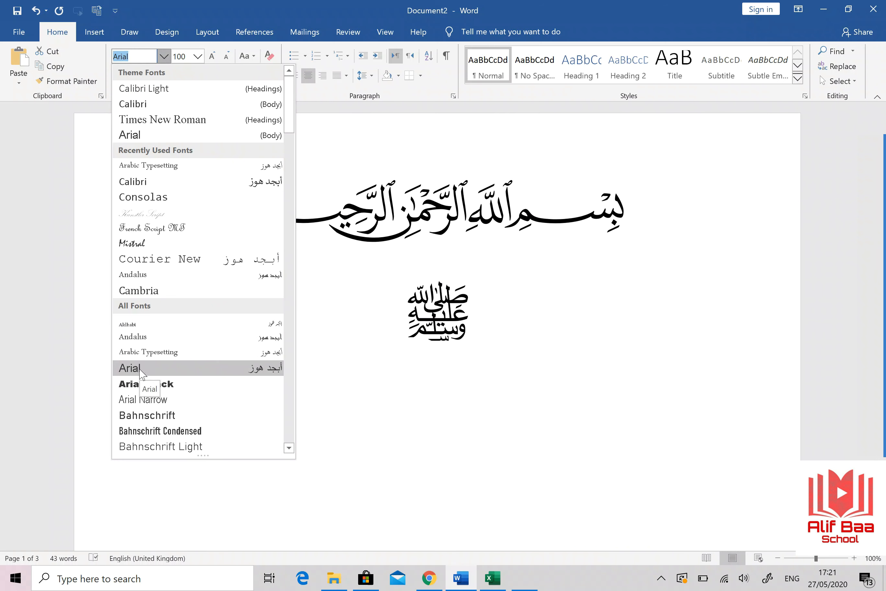
key(Escape)
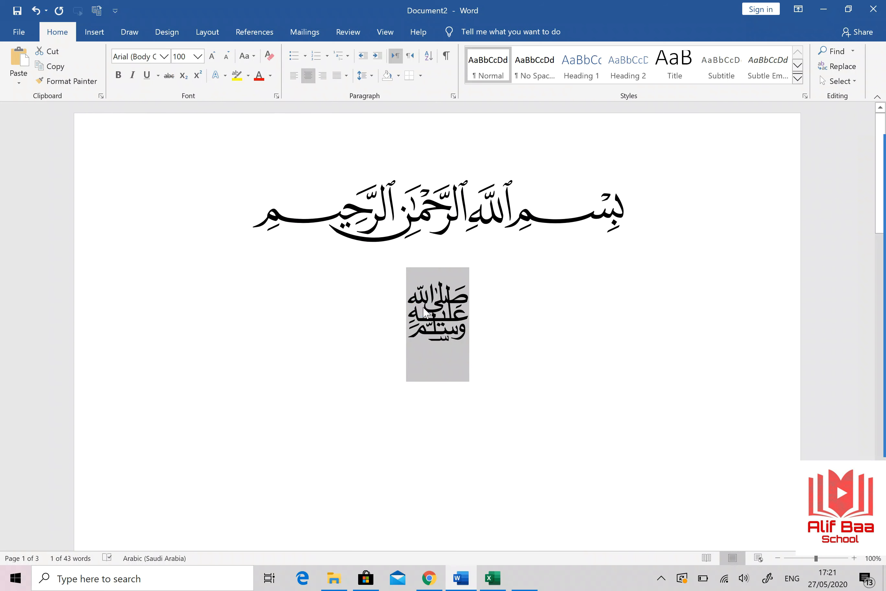
Step: Replace the ligature on the second line with the code fdfb and convert it into its Arabic character
text(fdfa)
key(BackSpace)
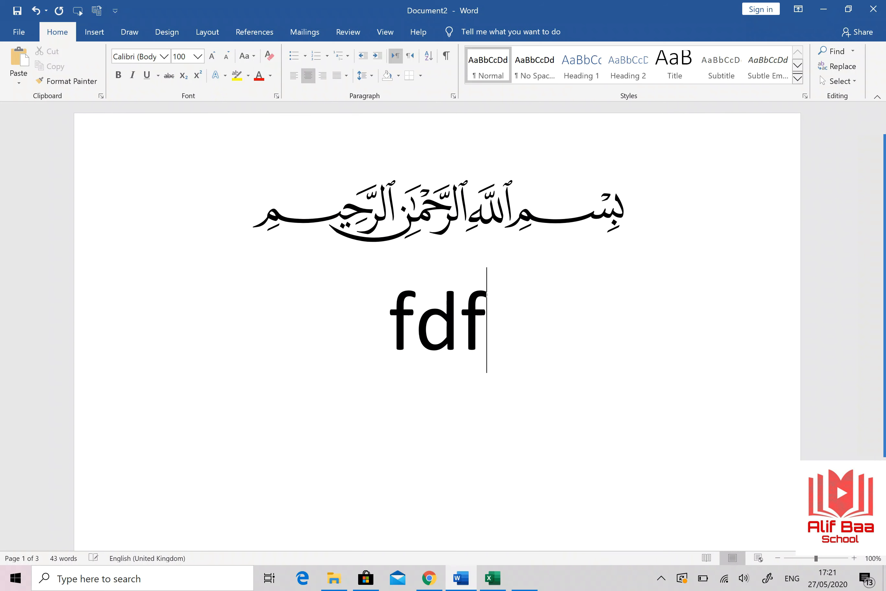
text(b)
key(alt)
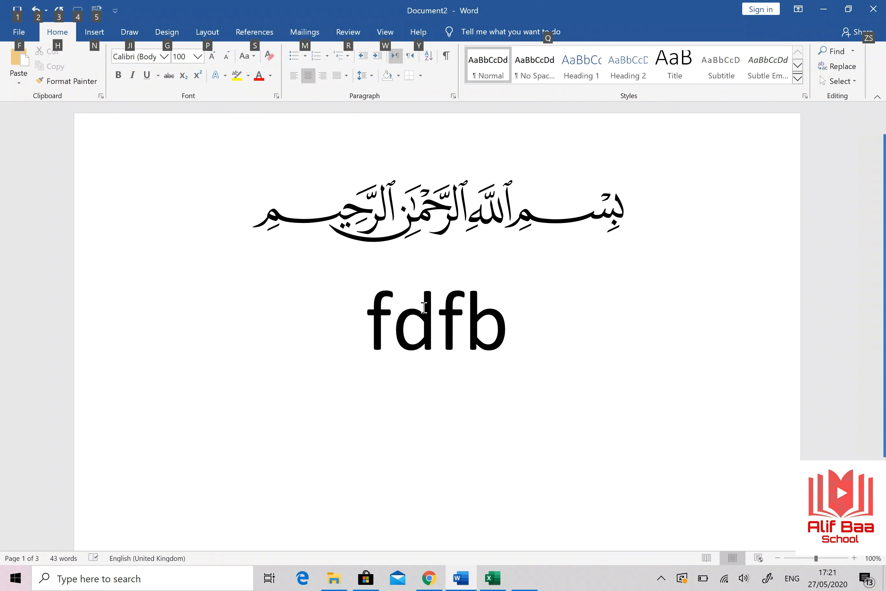
key(alt+x)
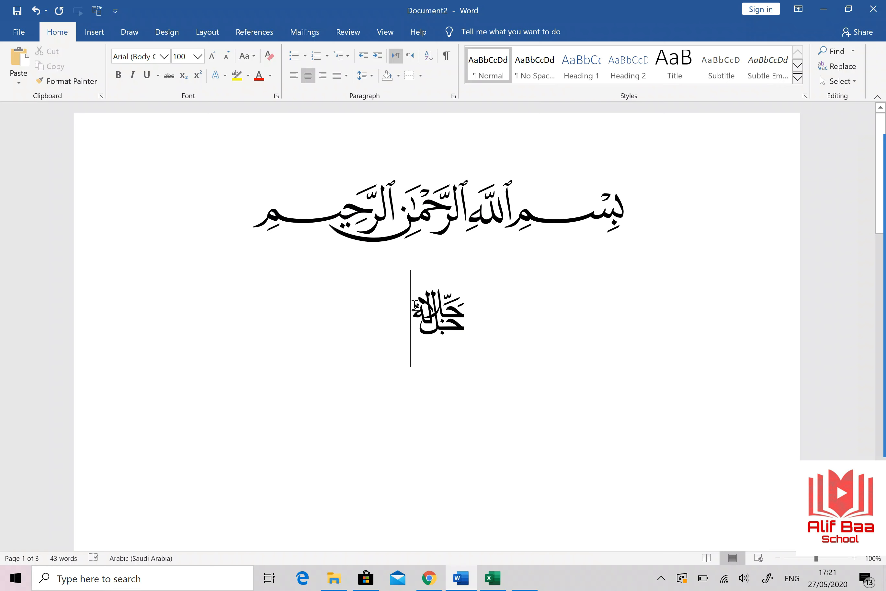
Step: Revert the character to its code, change the code to fdfc and convert it into its Arabic character
key(alt+x)
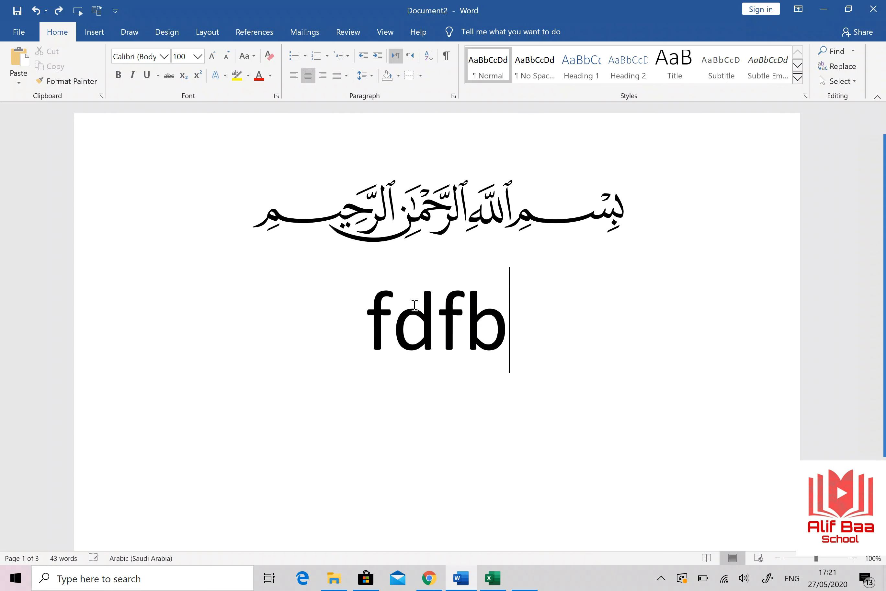
key(BackSpace)
text(c)
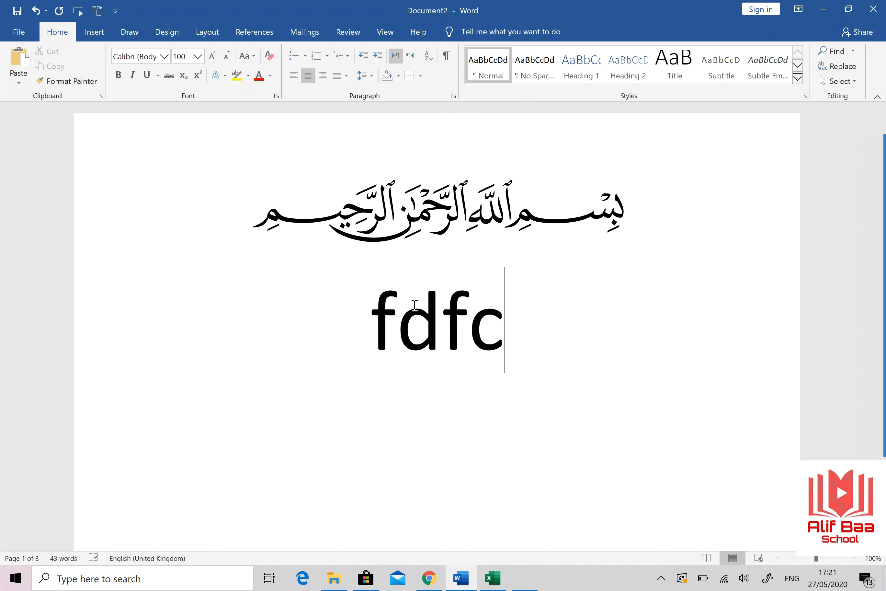
key(alt+x)
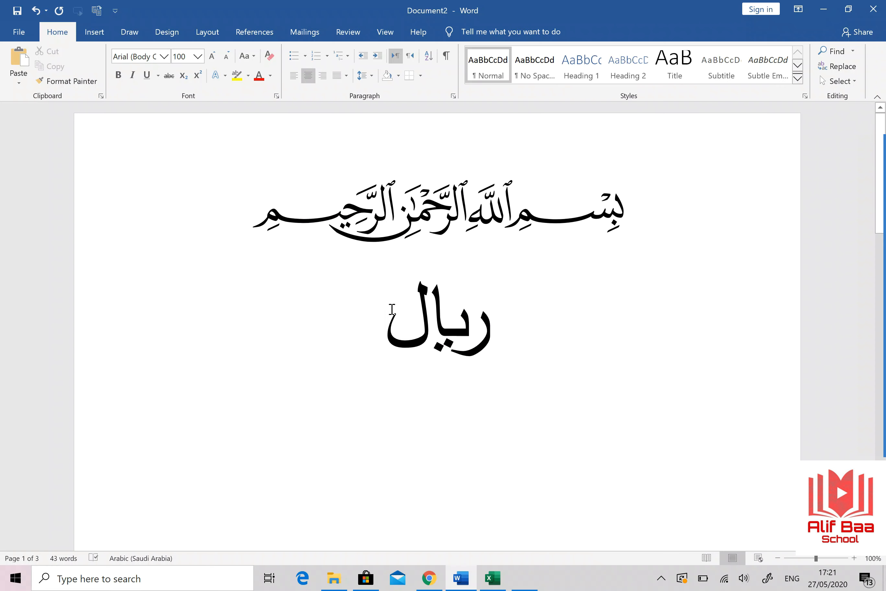
Step: Undo the fdfc conversion, change the code to fdfd and convert it into the Bismillah ligature
key(ctrl+z)
key(ctrl+z)
key(ctrl+z)
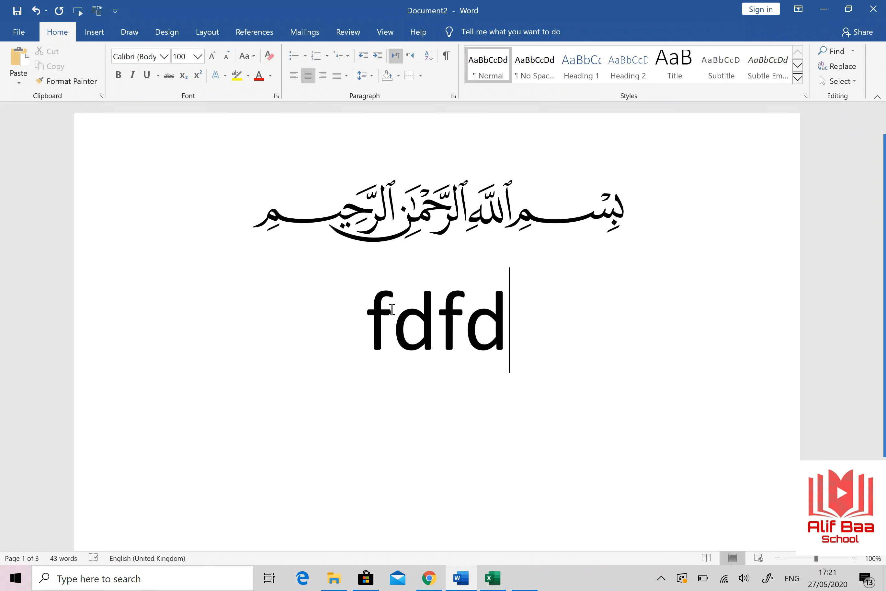
key(alt)
key(alt+x)
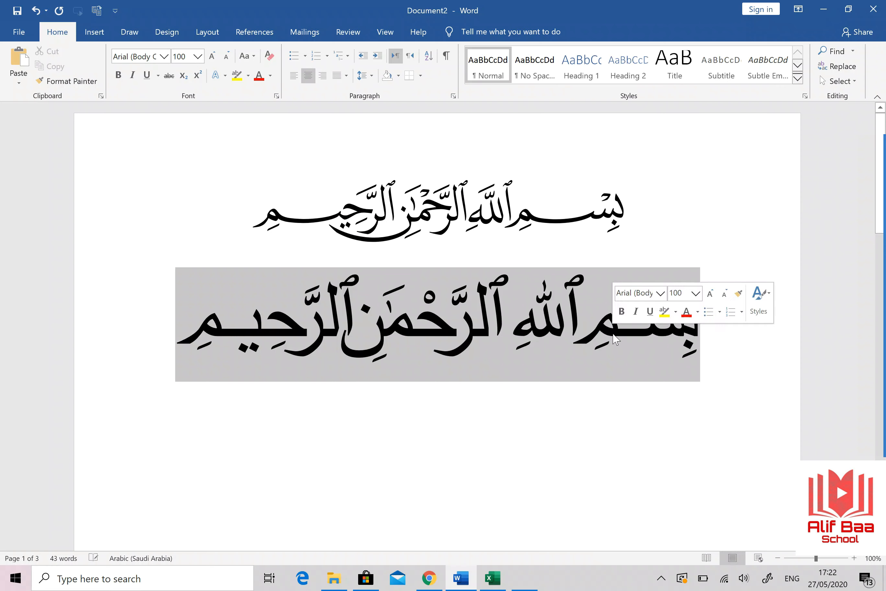
Step: Preview other fonts on the second Bismillah ligature, keep its font, and undo the conversion back to the code
click(164, 56)
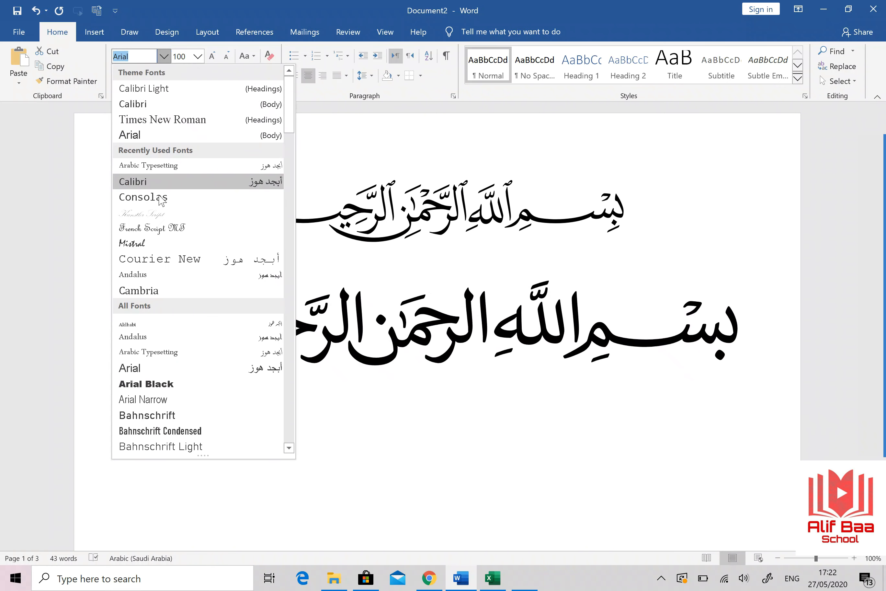
click(179, 212)
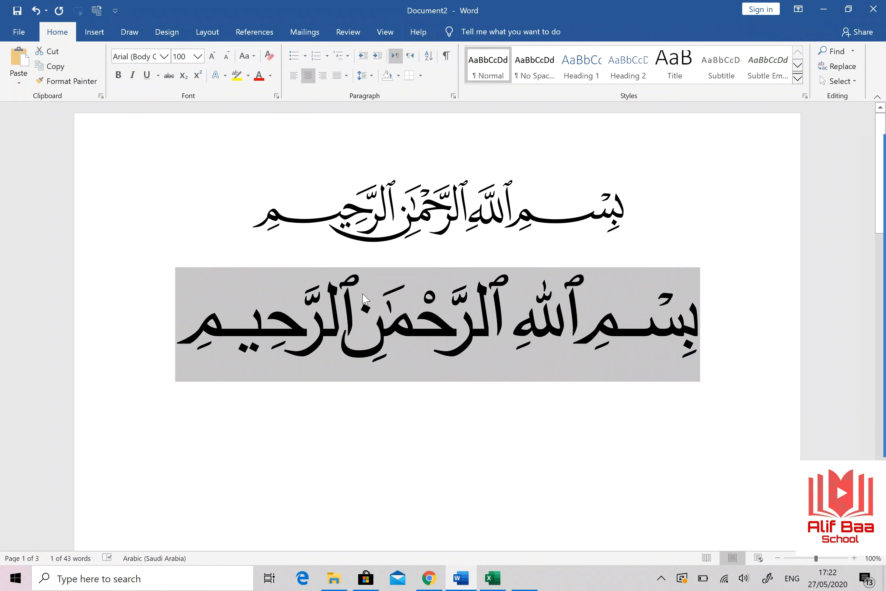
key(ctrl+z)
key(ctrl+z)
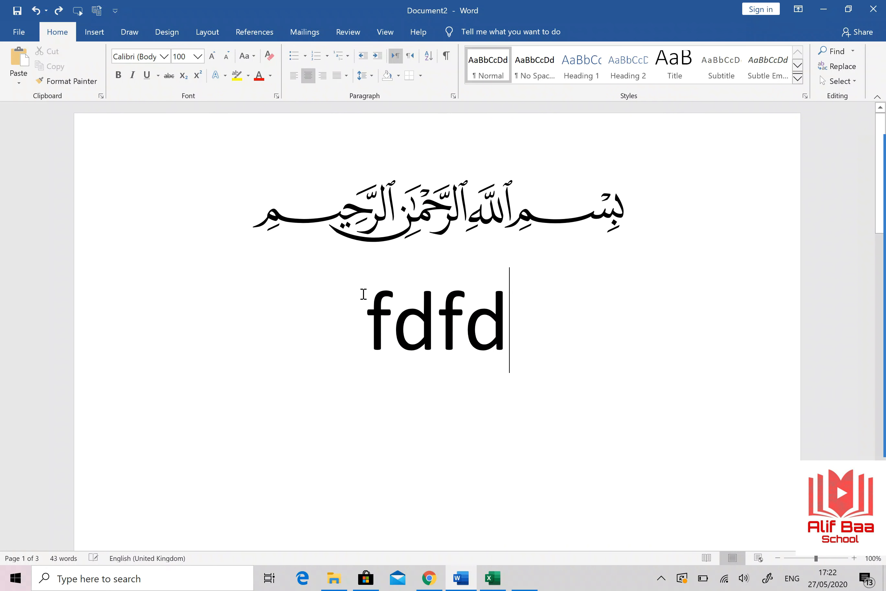
Step: Change the code on the second line to Fdf2 and convert it into its Arabic ligature
key(BackSpace)
key(ctrl+y)
key(ctrl+y)
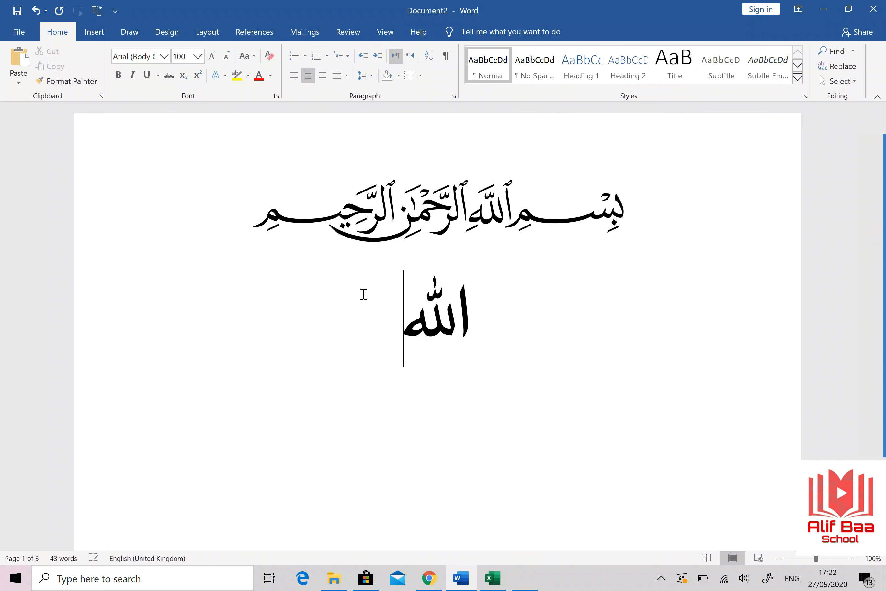
click(411, 299)
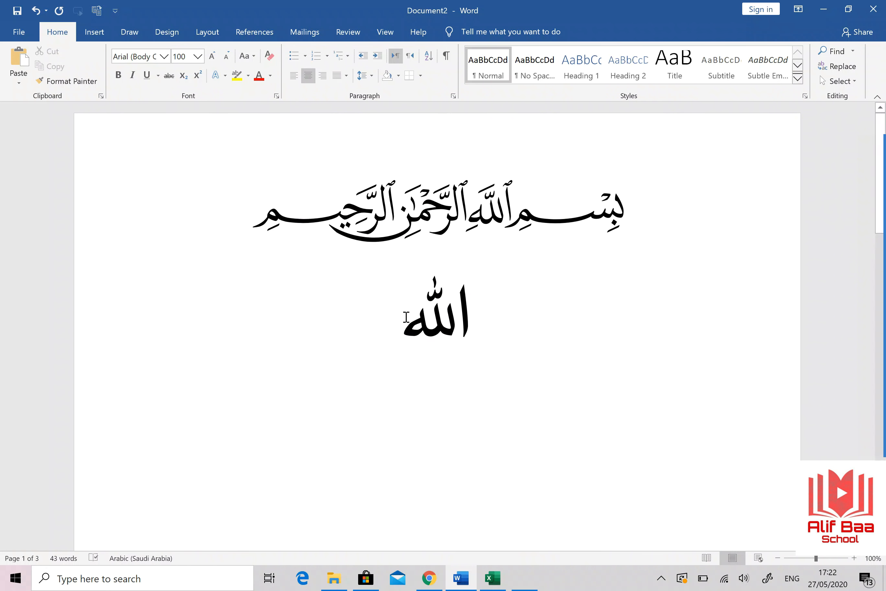
Step: Undo the Fdf2 conversion, change the code to Fdf4 and convert it into its Arabic ligature
key(ctrl+z)
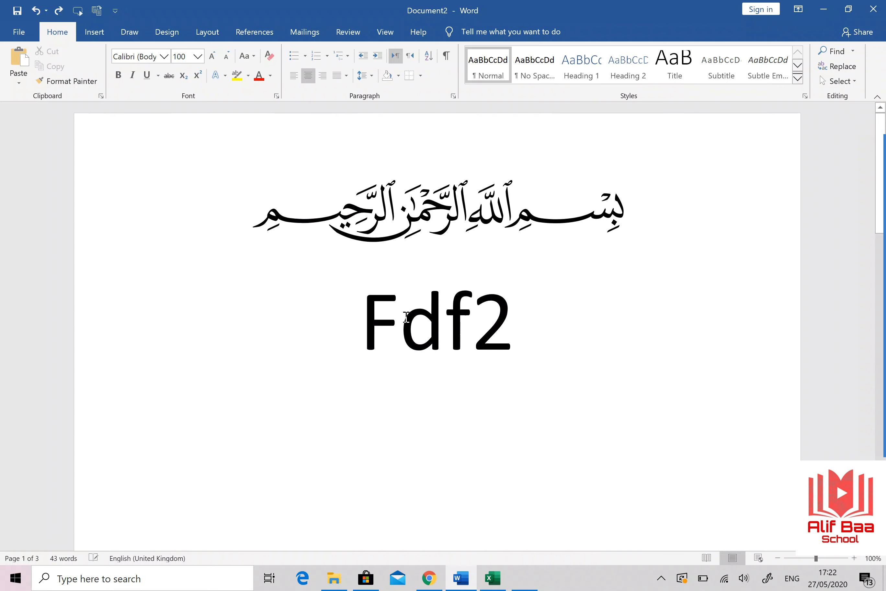
key(ctrl+z)
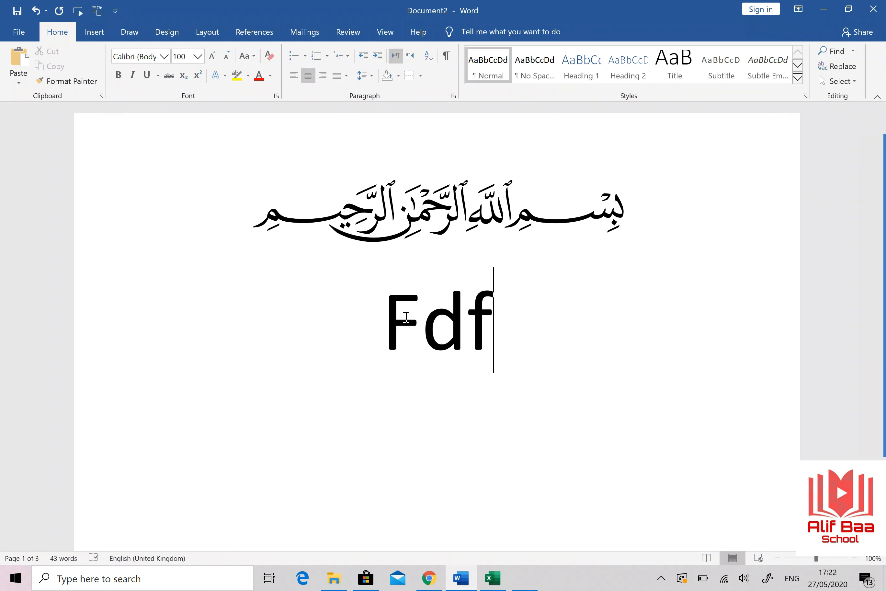
text(4)
key(alt+x)
Step: Open the full Symbol dialog and set its font to (normal text)
click(95, 32)
click(746, 66)
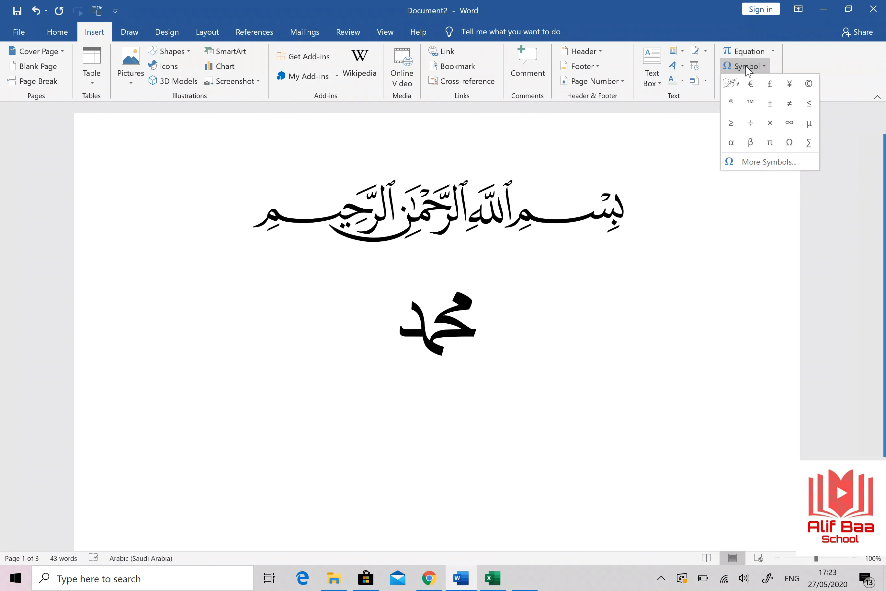
click(750, 165)
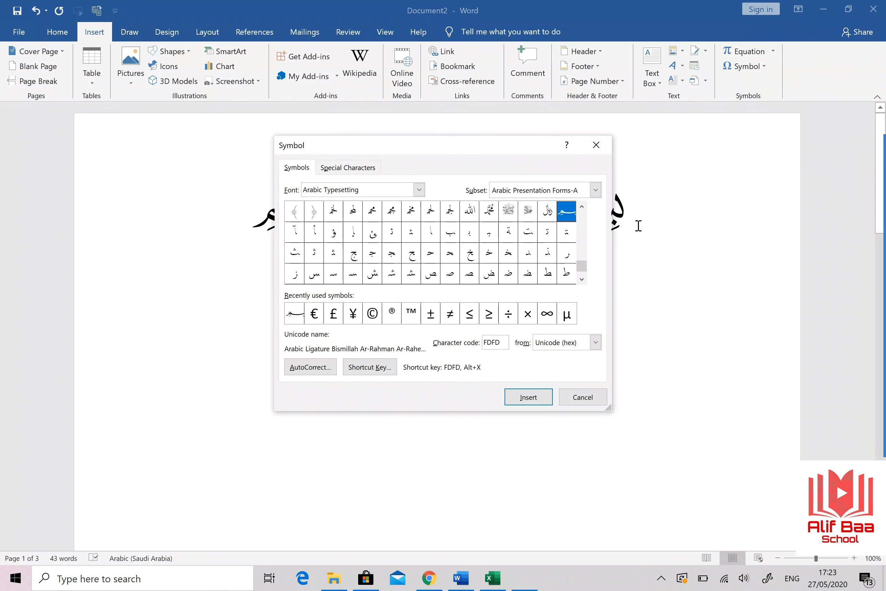
click(419, 190)
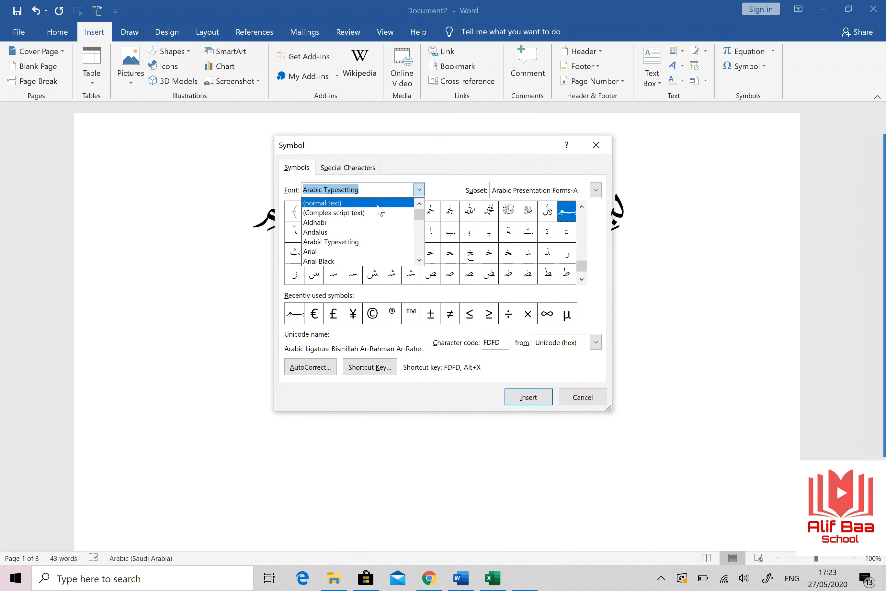
click(410, 203)
Step: Examine the character codes and shortcut keys of the Arabic ligatures in the Arabic Presentation Forms-A subset
mouse_move(580, 272)
mouse_down()
mouse_move(580, 210)
mouse_move(582, 266)
mouse_up()
click(295, 253)
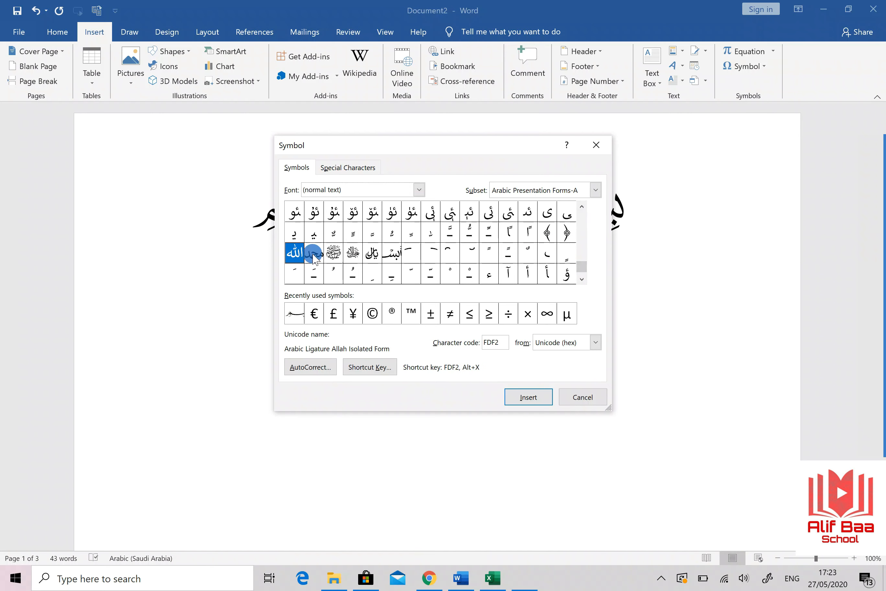
click(314, 254)
click(331, 255)
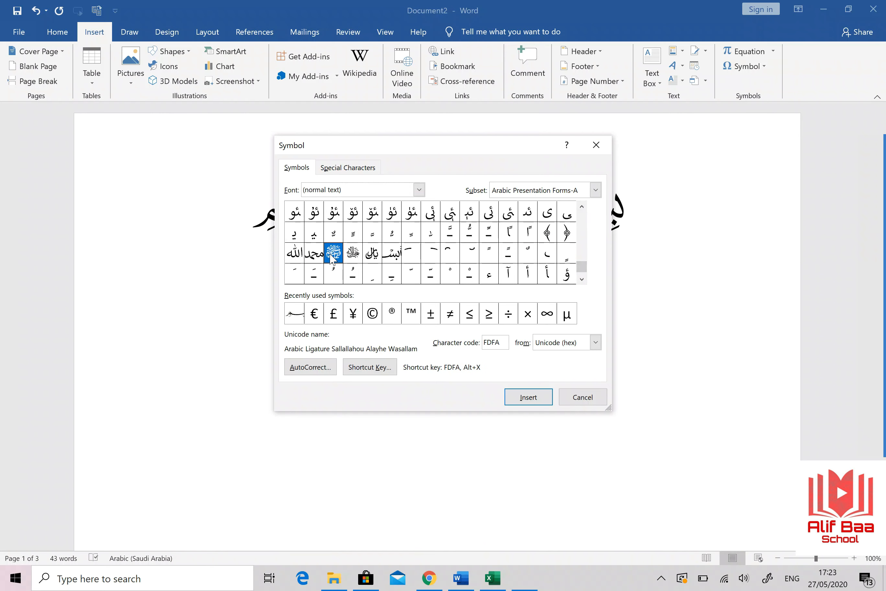
click(350, 252)
click(371, 255)
click(393, 257)
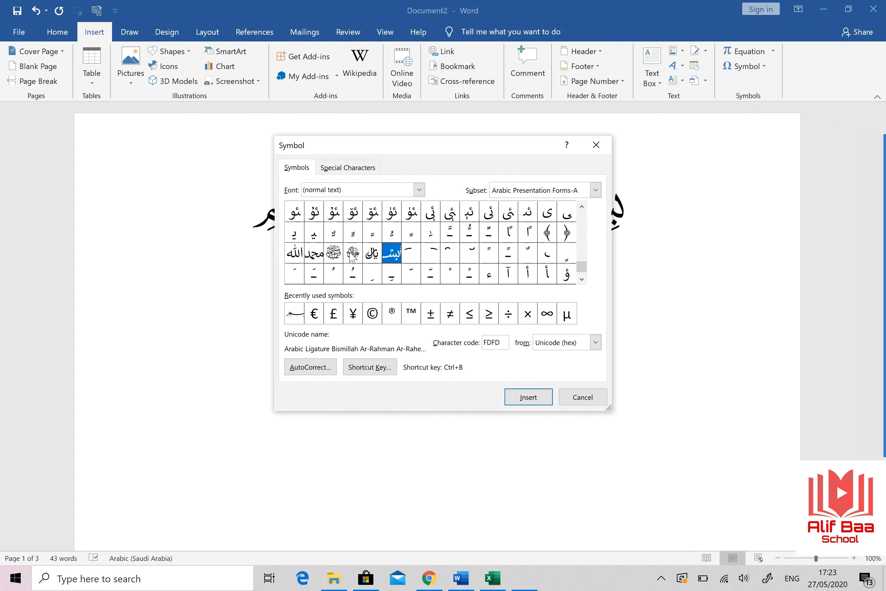
click(333, 253)
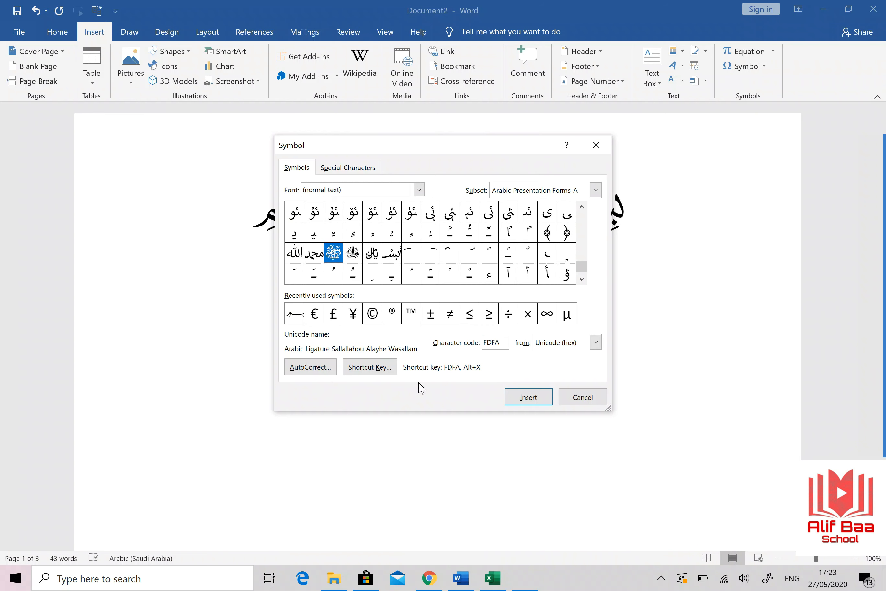
click(352, 252)
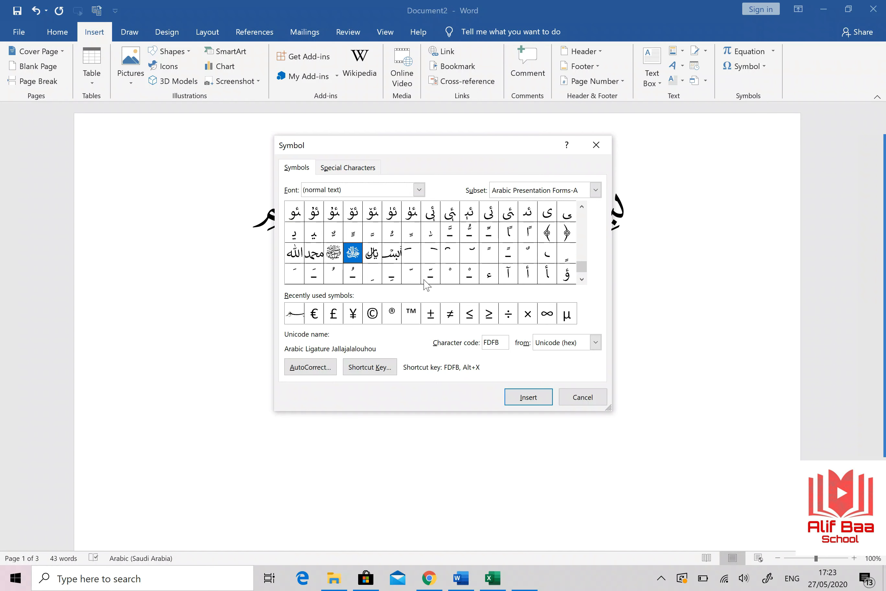
Step: Assign the shortcut Ctrl+B to the Bismillah ligature FDFD, saving the change in Normal, and close the symbol dialogs
click(396, 262)
click(370, 366)
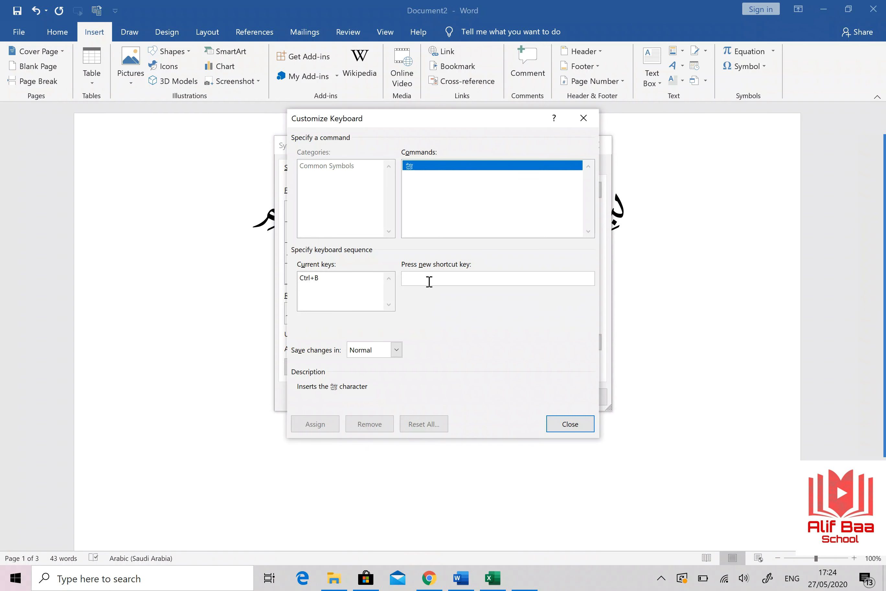
key(ctrl+b)
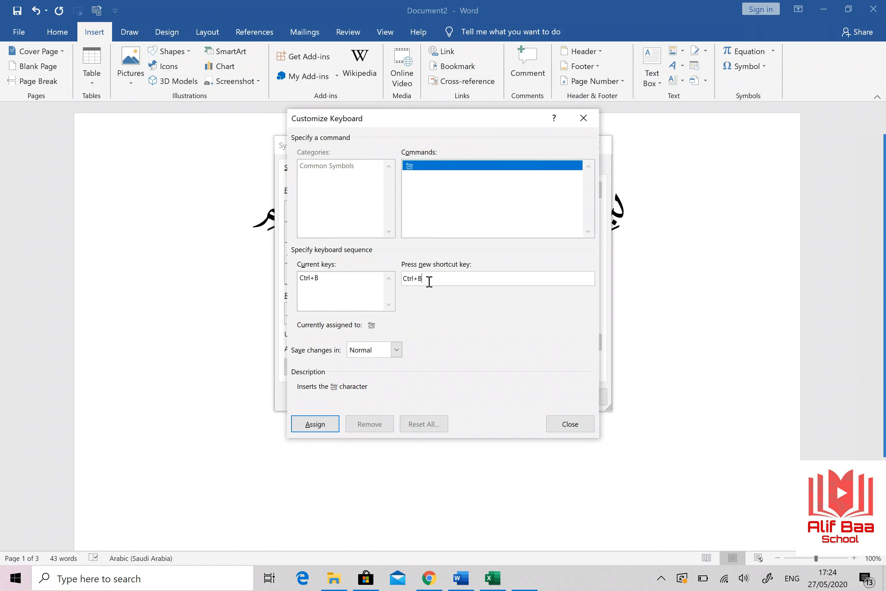
click(316, 420)
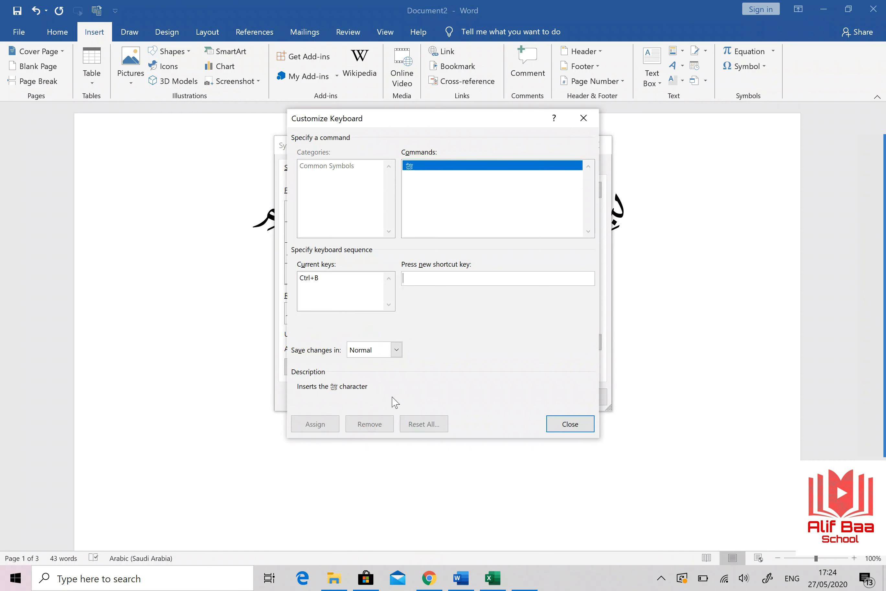
click(569, 422)
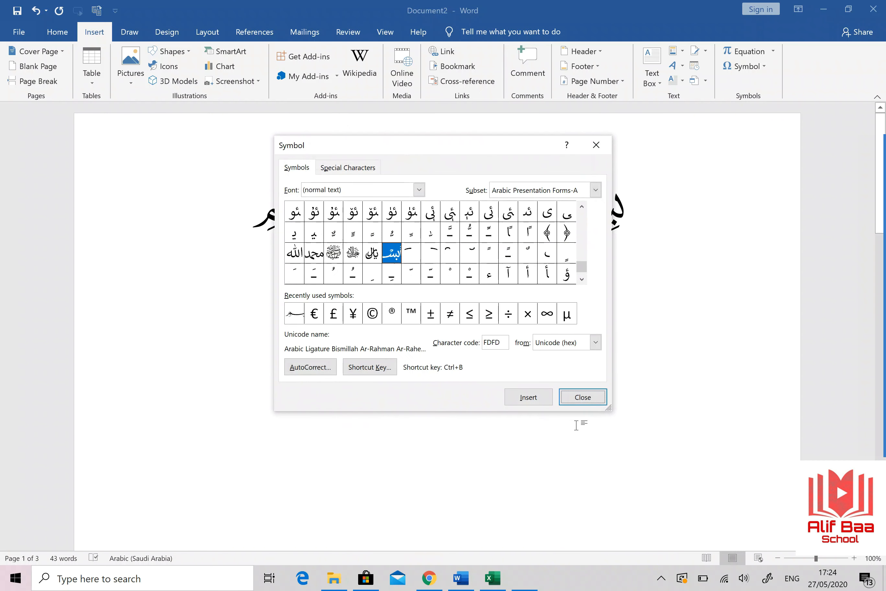
click(582, 397)
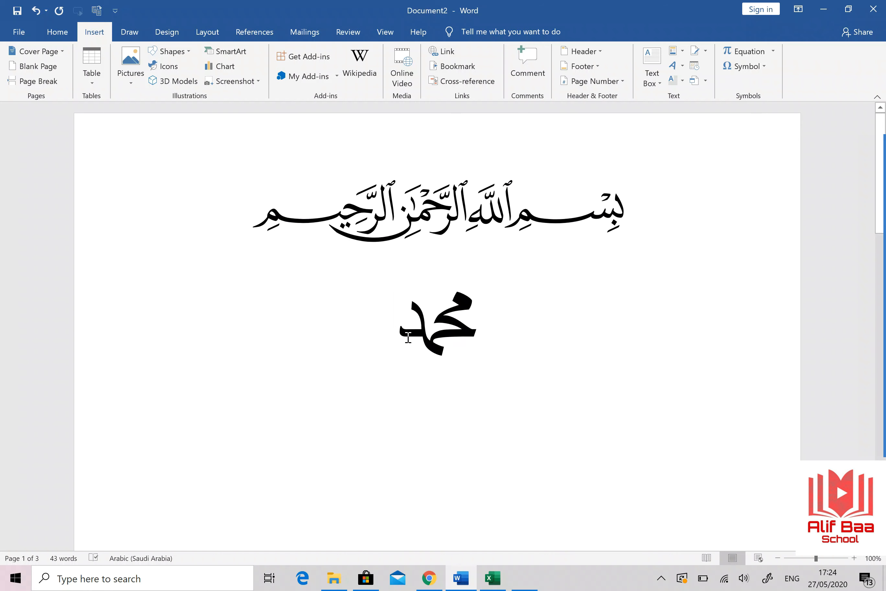
Step: Delete the ligature on the line below the Bismillah
double_click(451, 336)
key(Delete)
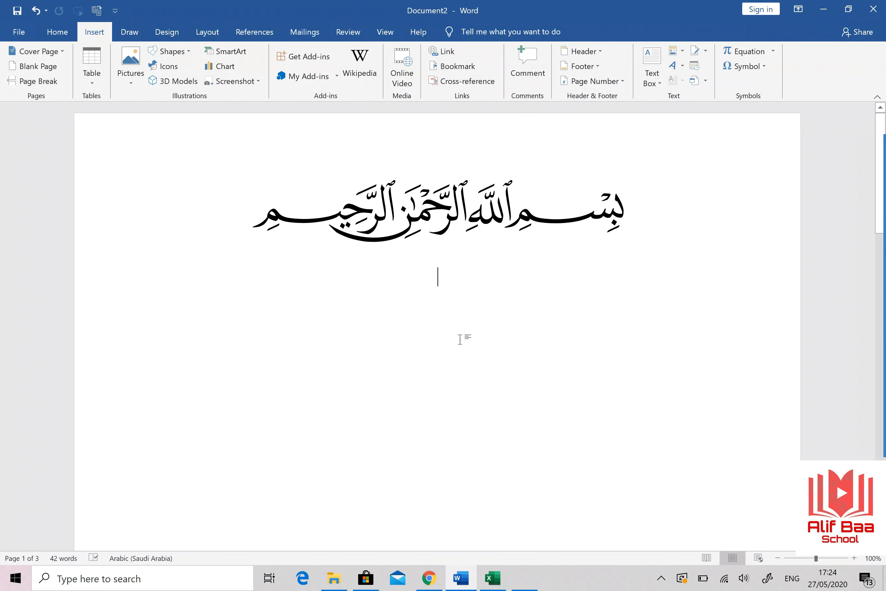
Step: Insert the Bismillah ligature on the empty line below the existing one using its assigned custom shortcut
key(ctrl+b)
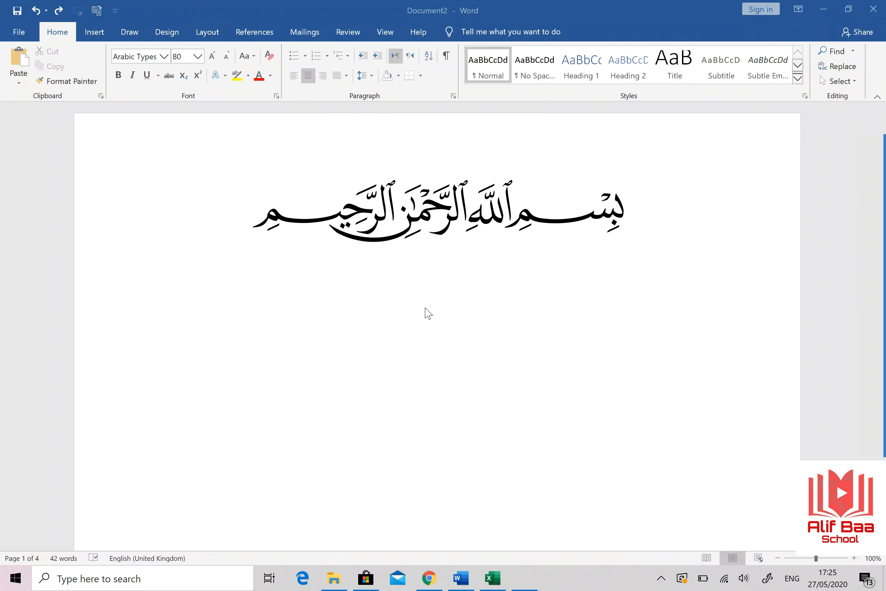
click(426, 311)
text(﷽)
Step: Write "The prophet ﷺ said ..." below the Bismillah, producing the ligature from the abbreviation "saw.", and delete that line
click(451, 327)
text(t)
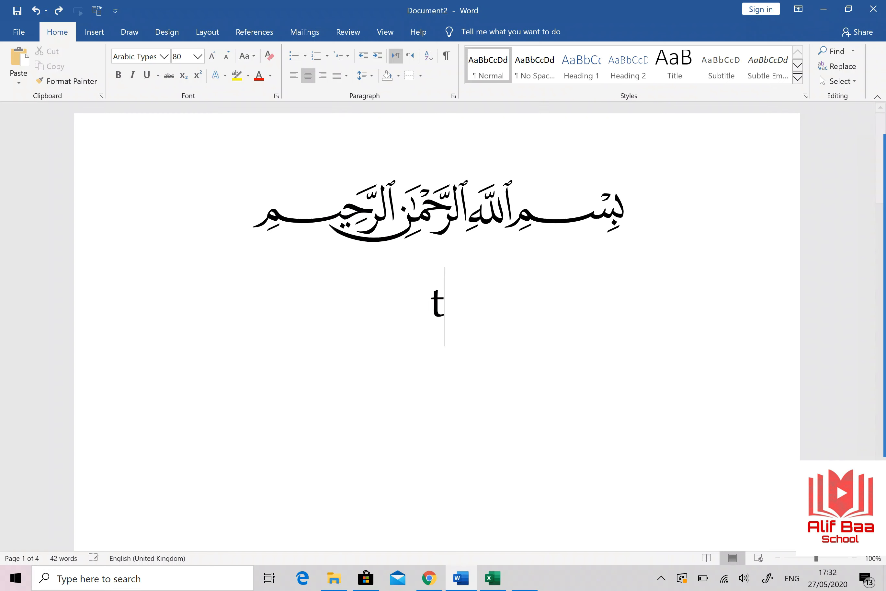
text(he pr)
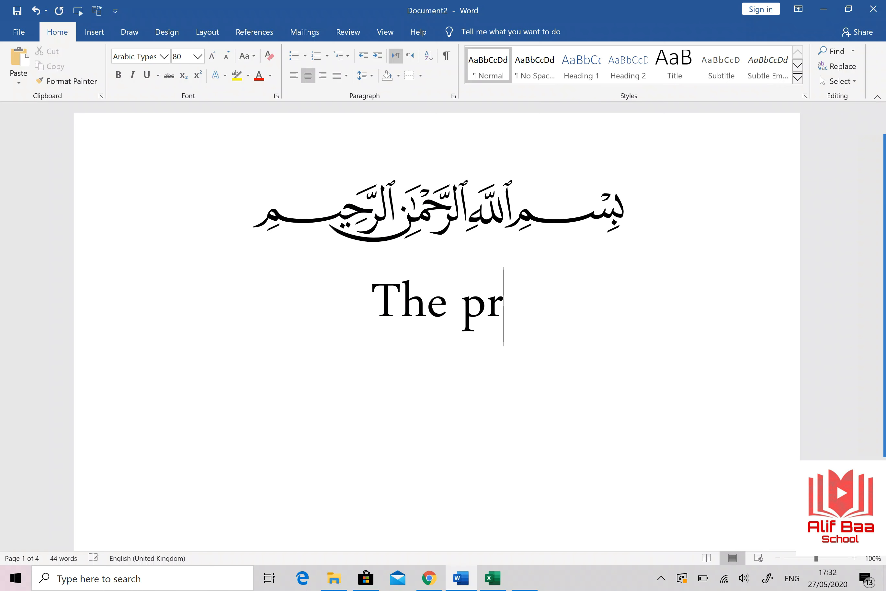
text(ophet)
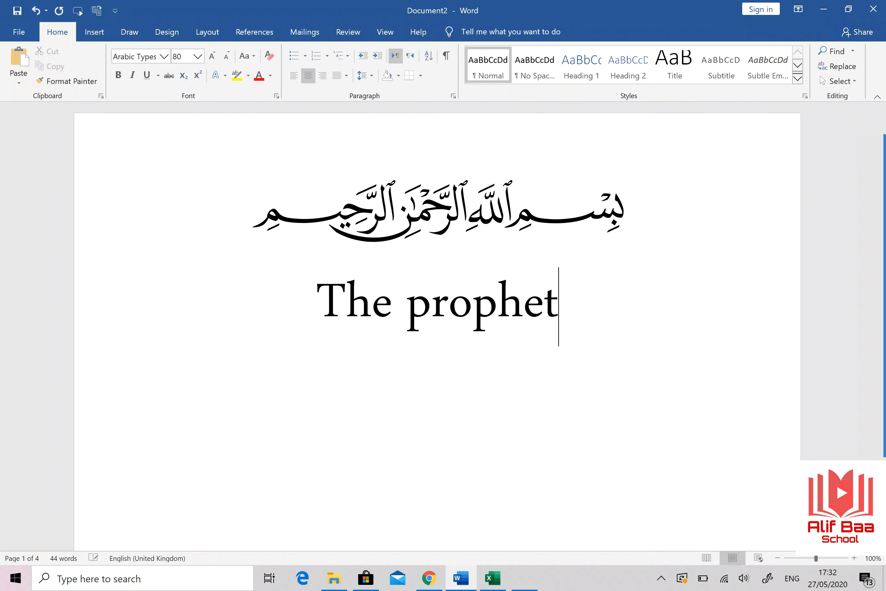
text( saw said)
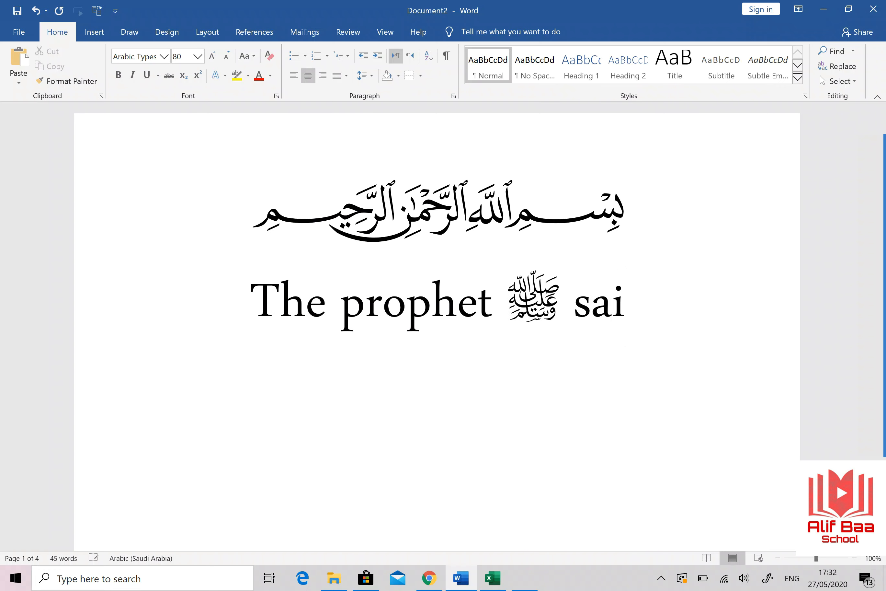
text( ...)
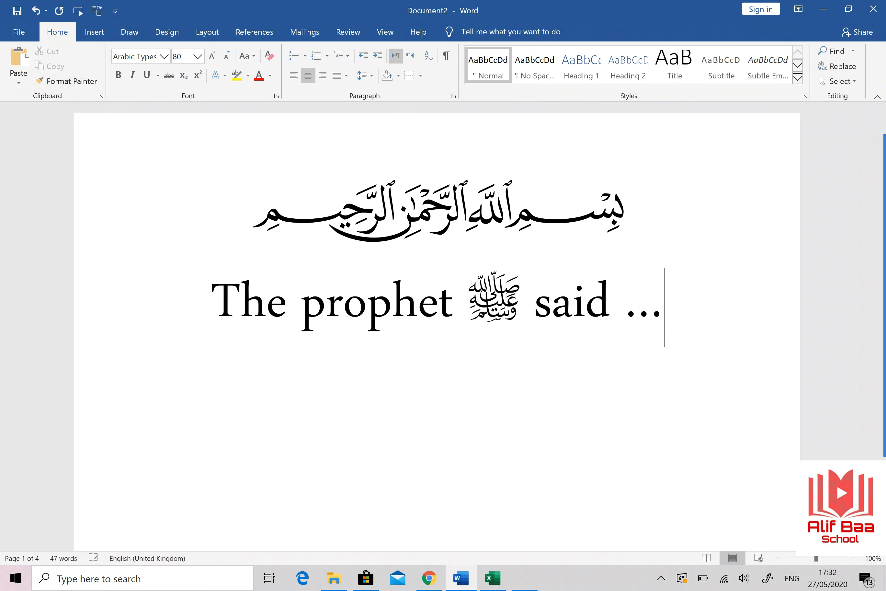
drag(666, 303, 243, 281)
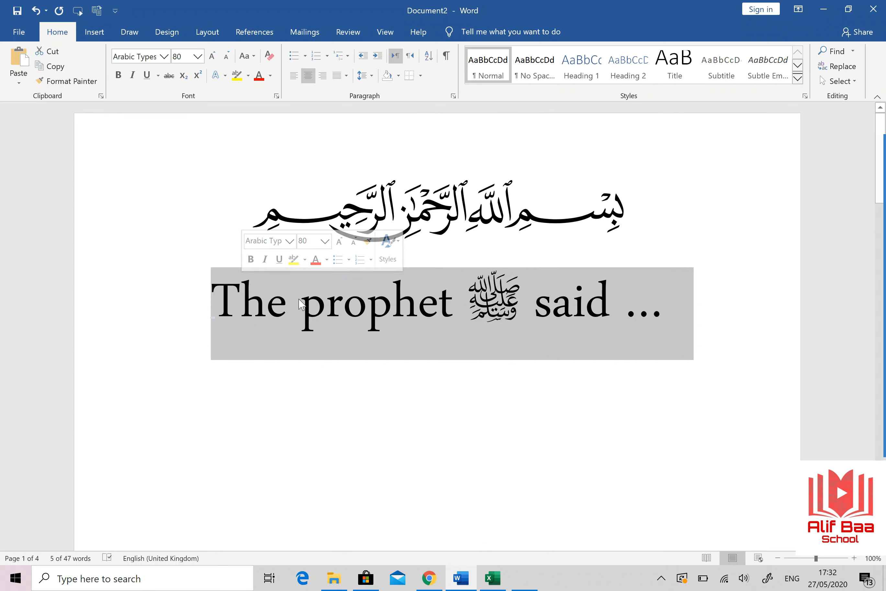
key(Delete)
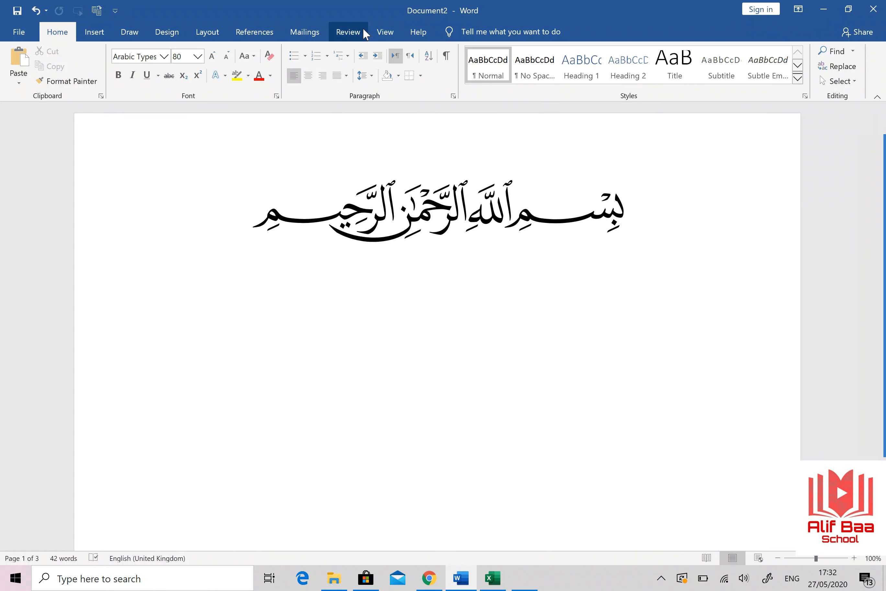
Step: Open the full Symbol dialog and select the Sallallahou Alayhe Wasallam ligature, character code FDFA
click(96, 32)
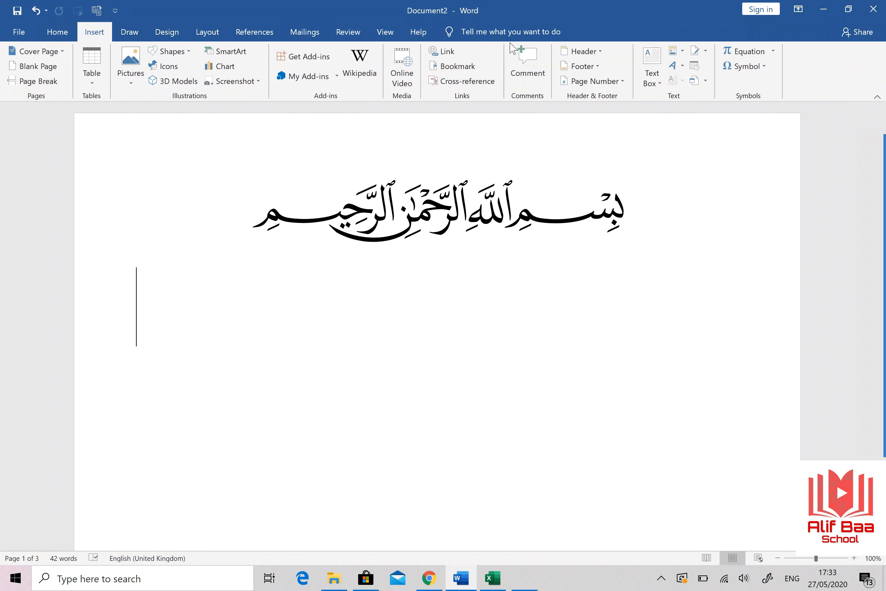
click(740, 70)
click(752, 161)
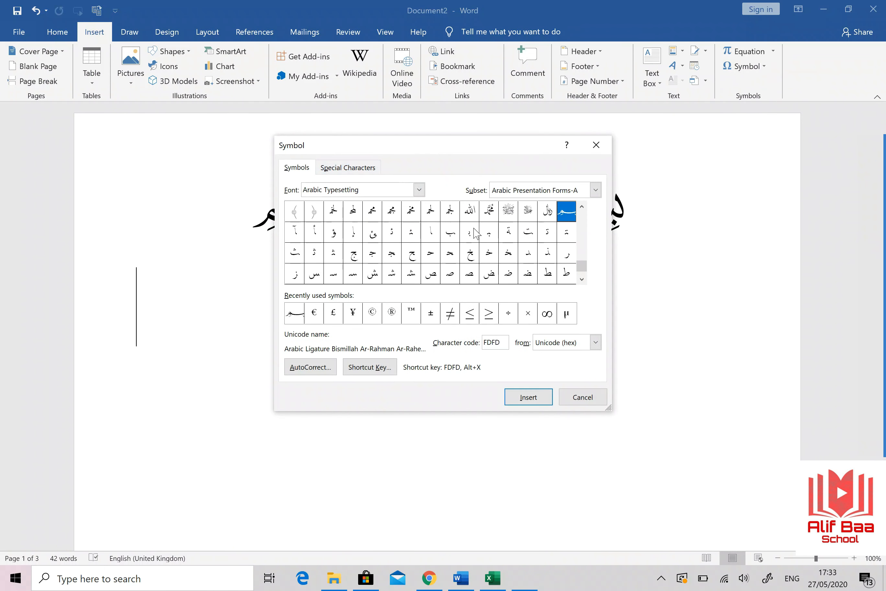
click(508, 209)
Step: Redefine the AutoCorrect entry "saw." so it is replaced with the selected ligature as formatted text, and close the dialogs
click(311, 367)
click(348, 278)
text(saw)
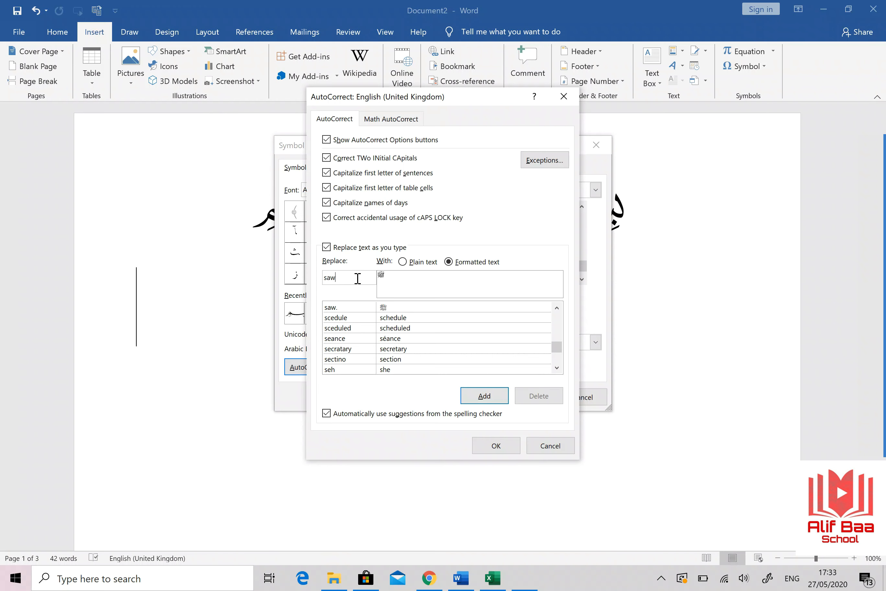
text(.)
click(484, 395)
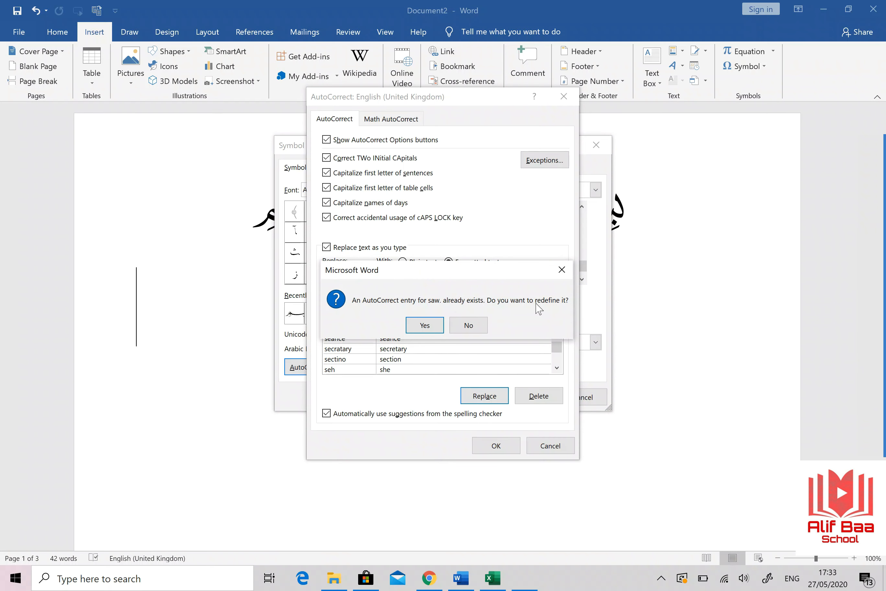
click(425, 325)
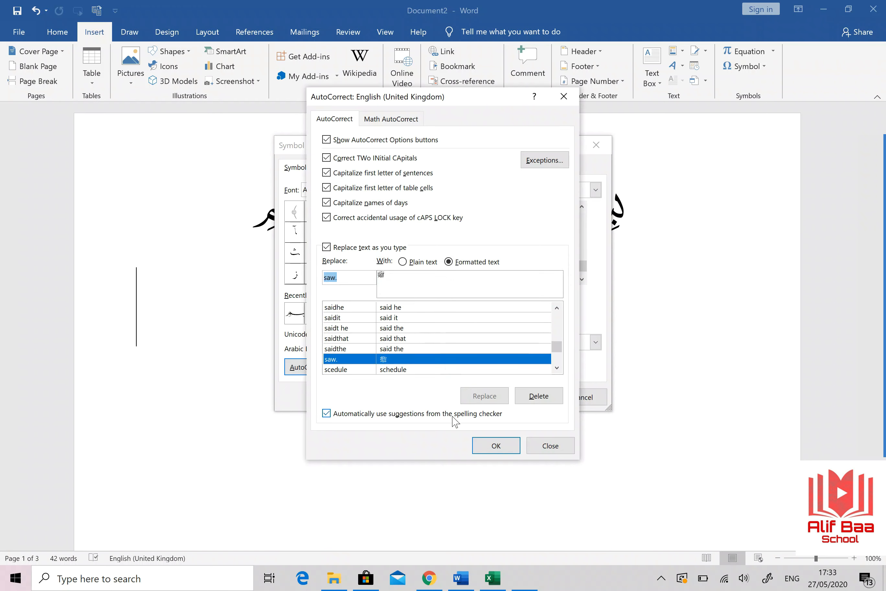
click(495, 444)
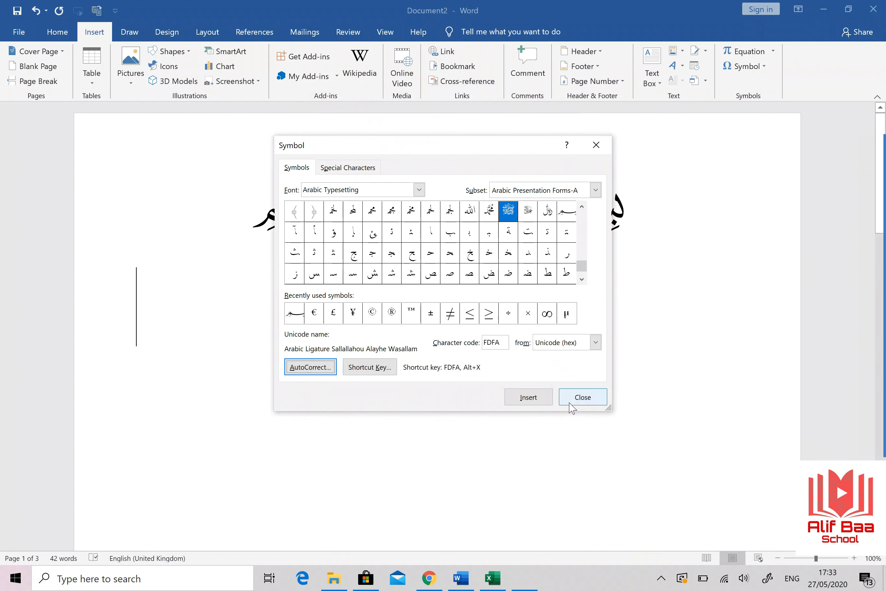
click(583, 397)
Step: Enter the abbreviation "saw." on the empty line below the Bismillah to insert the ligature through AutoCorrect
text(saw.)
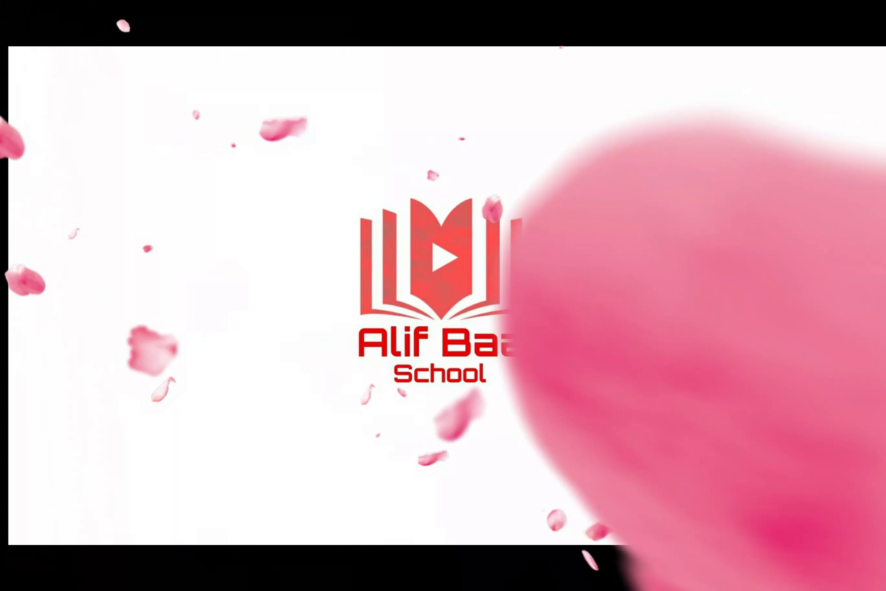